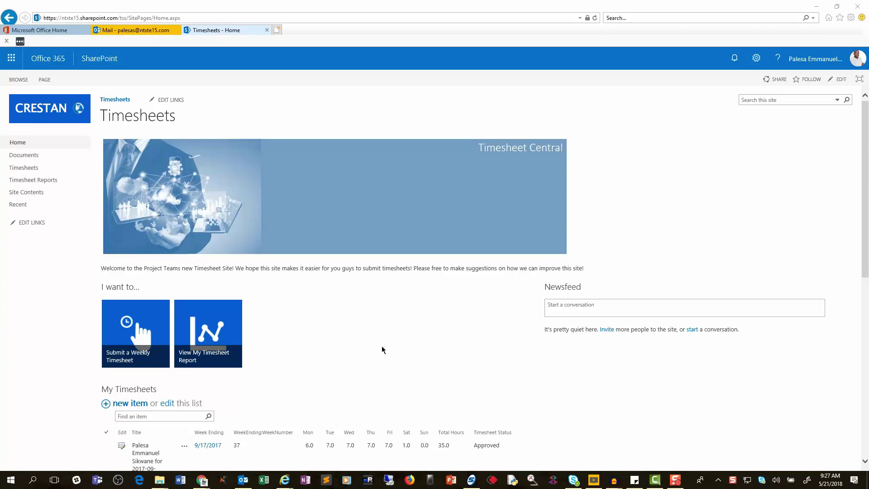
scroll(382, 350, down, 3)
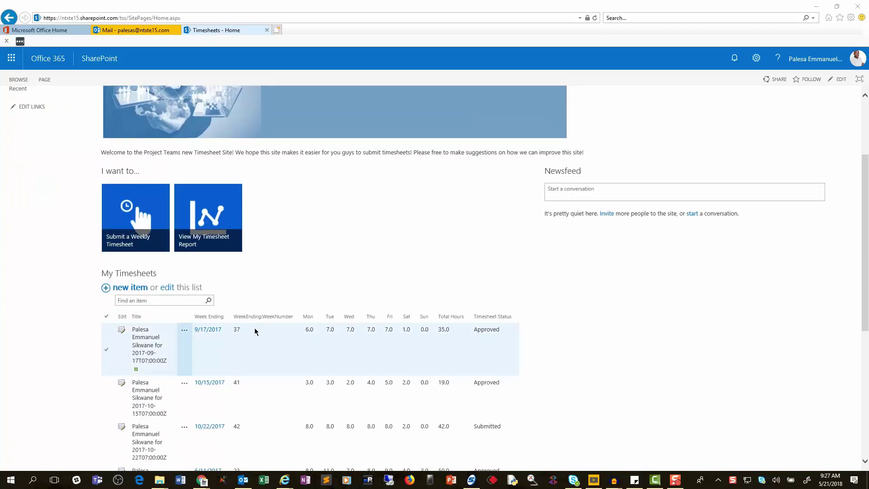
scroll(575, 382, up, 3)
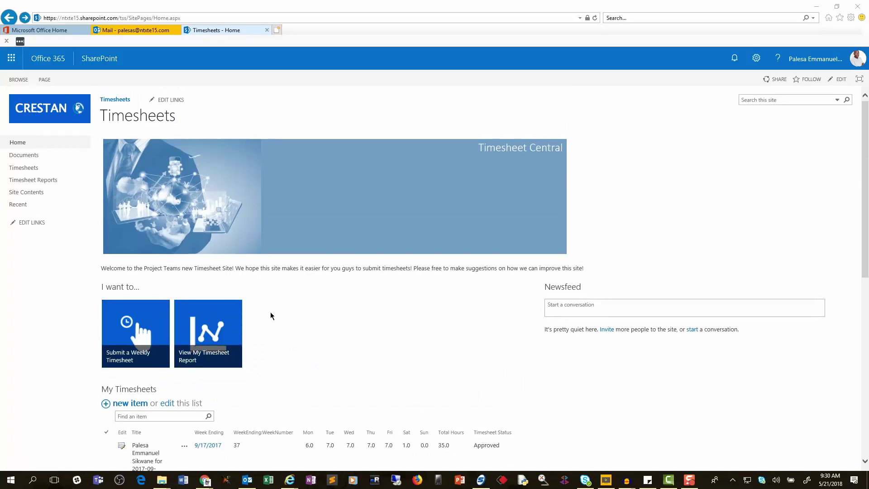
Start a new weekly timesheet for week ending 6/18/2017 with ACME - Cinnamon as the first project
click(145, 311)
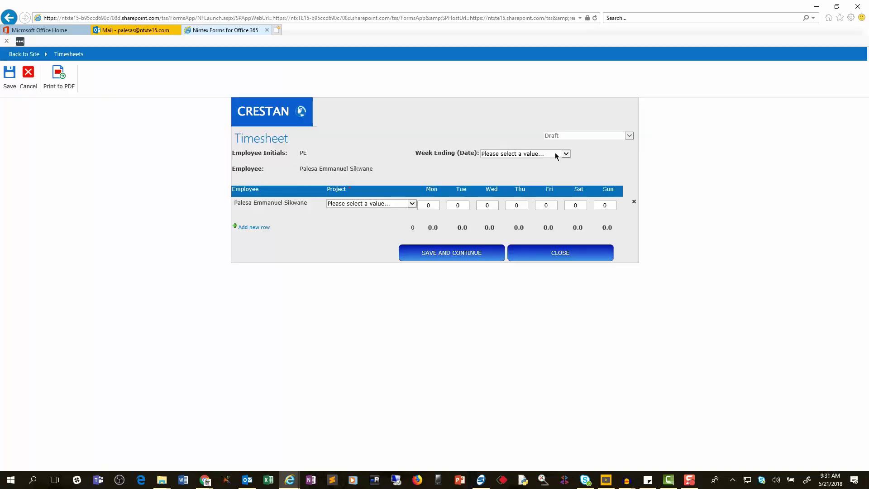
click(555, 153)
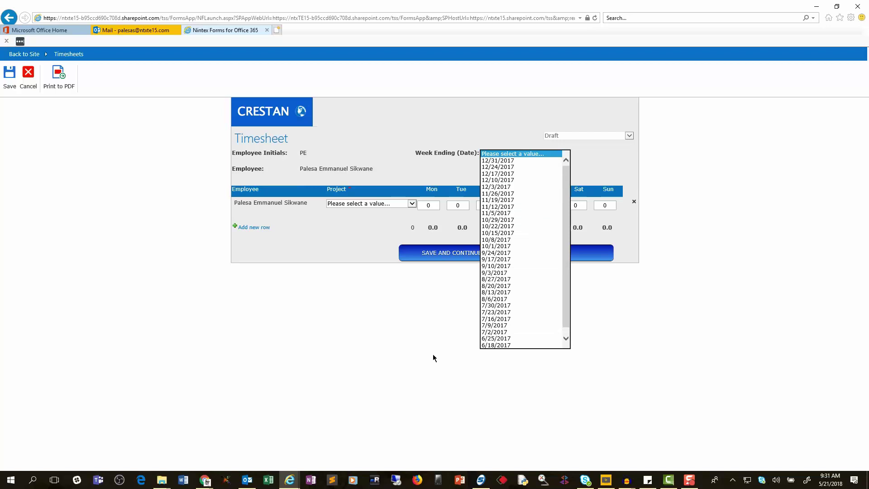
click(502, 345)
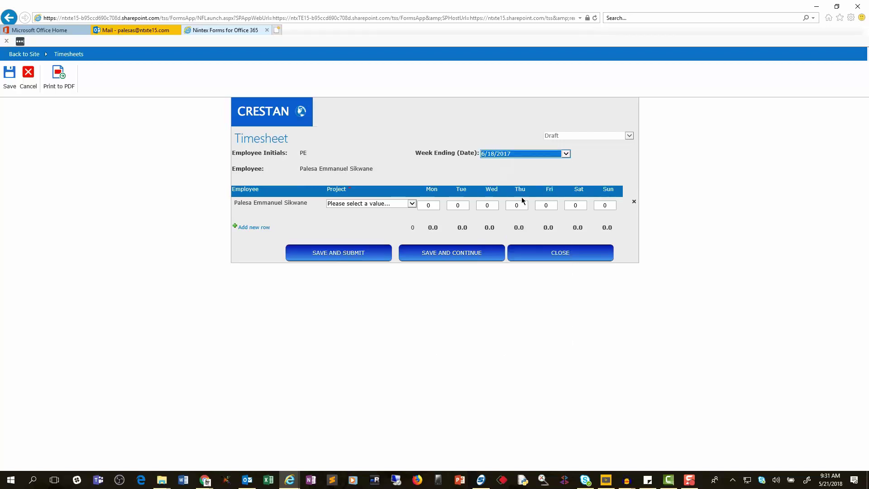
click(380, 203)
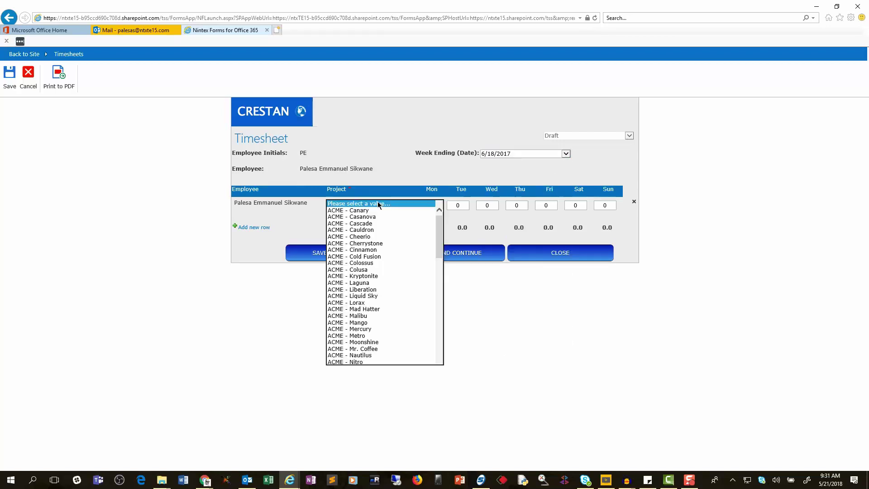
click(361, 249)
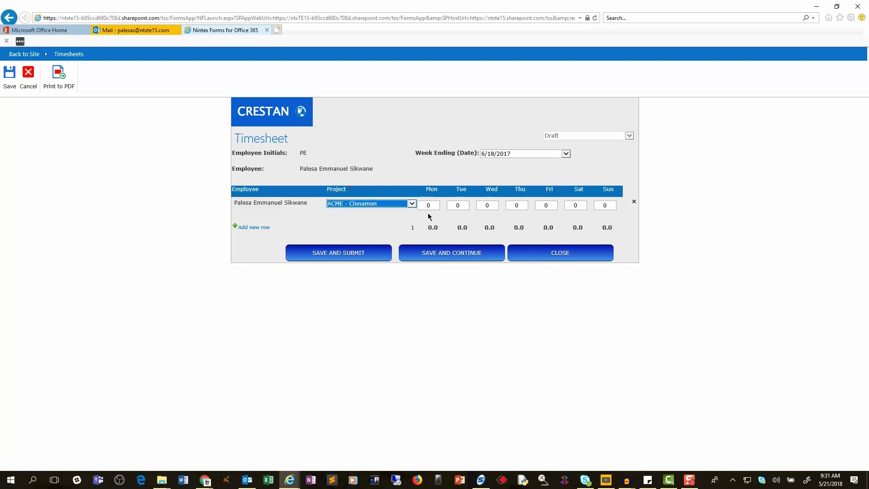
Enter daily hours 2, 1, 2, 1, 2, 1 in the ACME - Cinnamon row
key(Tab)
text(2)
key(Tab)
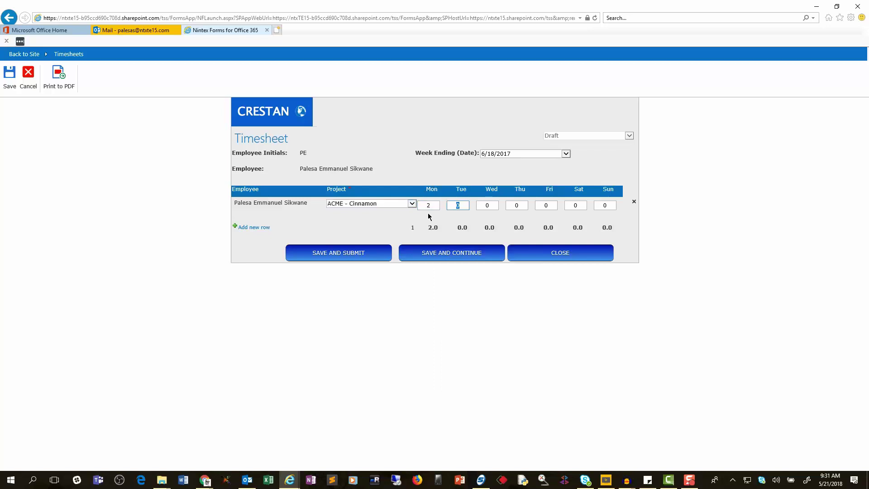
text(1)
key(Tab)
text(2)
key(Tab)
text(1)
key(Tab)
text(2)
key(Tab)
text(1)
key(Tab)
Add a second timesheet row with ACME - Mad Hatter as its project
click(263, 229)
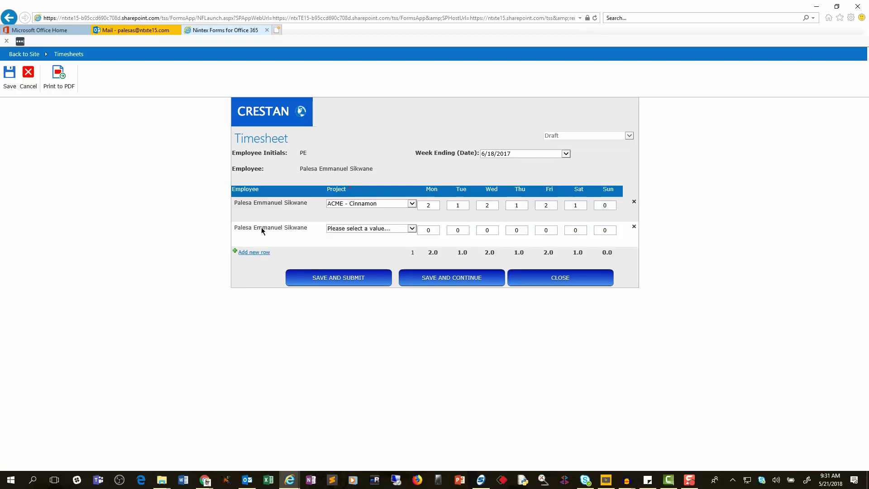
click(339, 229)
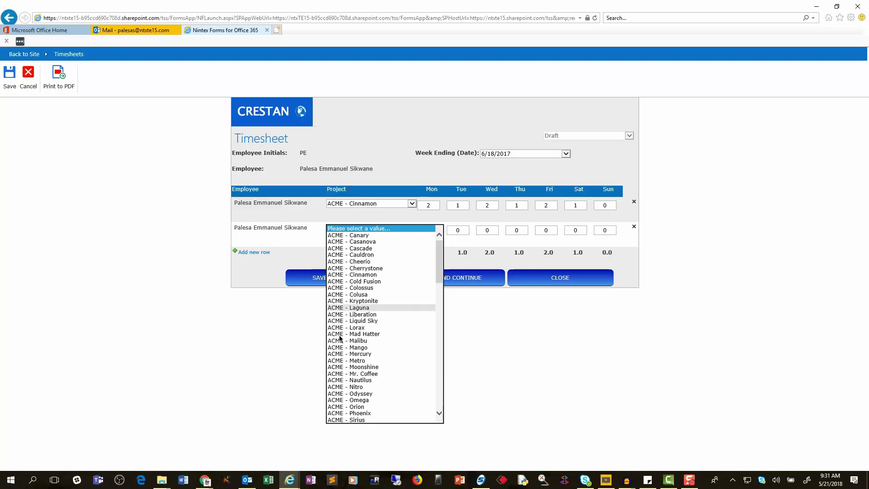
click(361, 334)
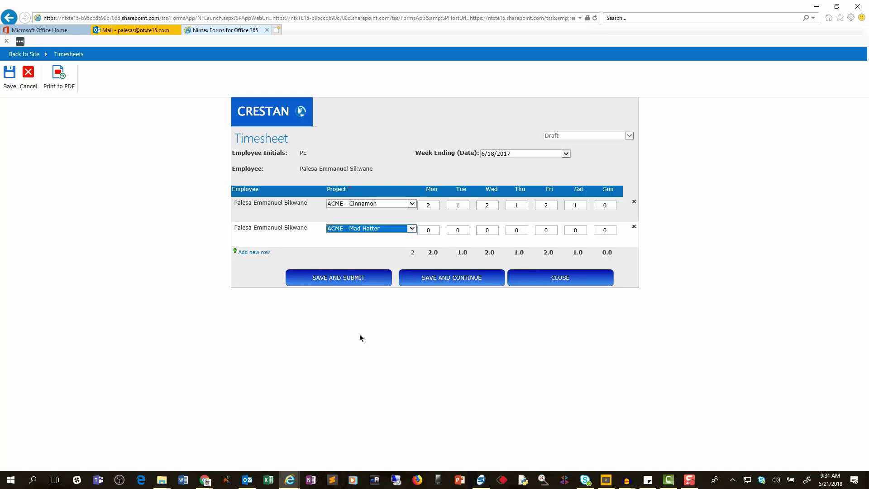
Enter Monday to Friday hours 2, 1, 2, 1, 2 in the ACME - Mad Hatter row
key(Tab)
text(2)
key(Tab)
text(1)
key(Tab)
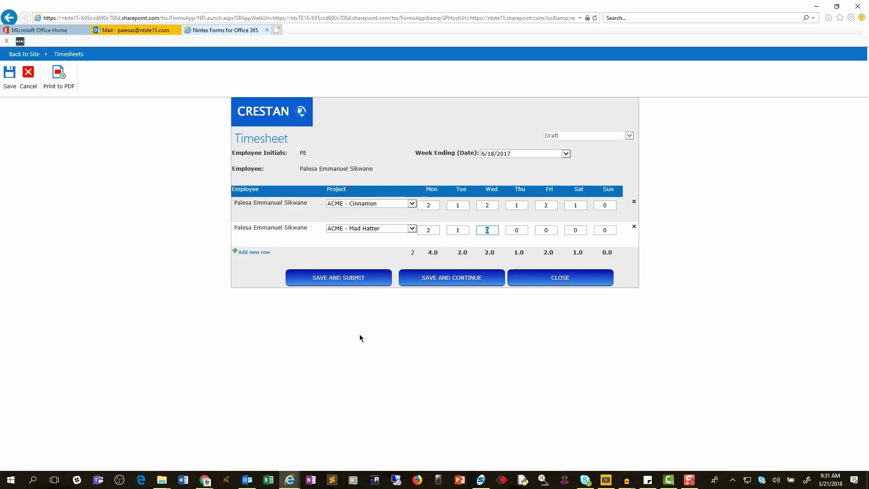
text(2)
key(Tab)
text(1)
key(Tab)
text(2)
key(Tab)
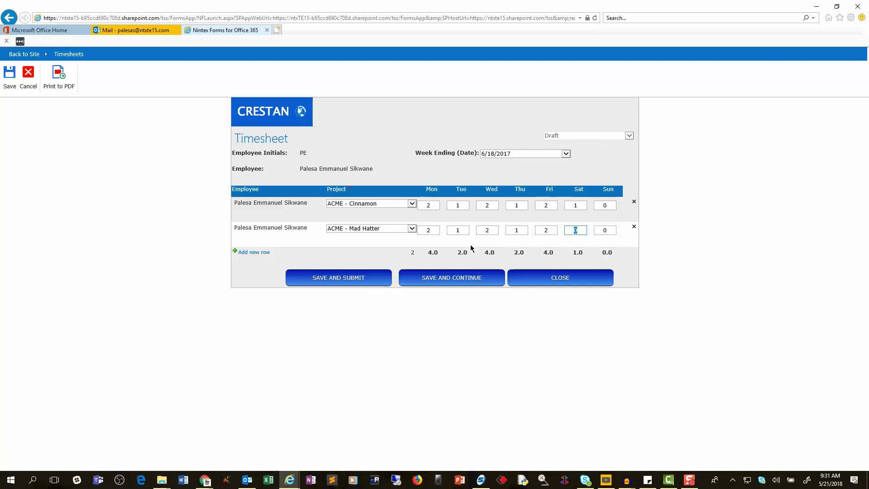
Save and submit the 6/18/2017 timesheet, confirming the submission prompt
click(346, 276)
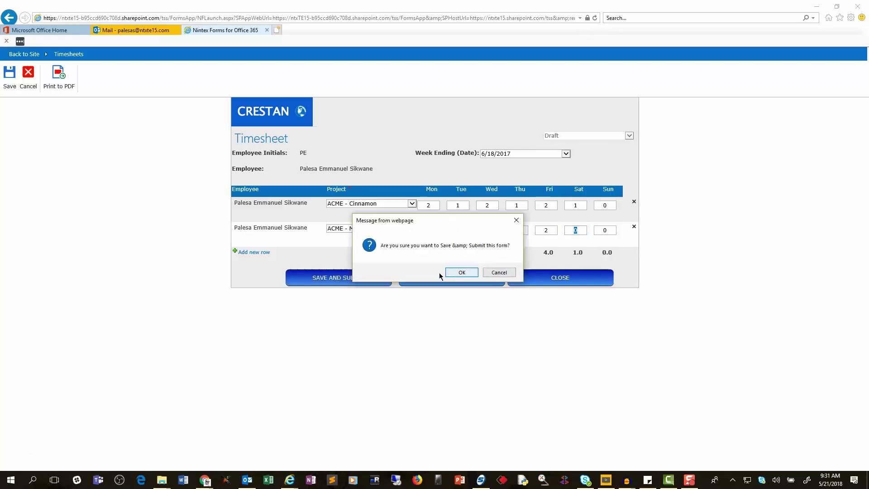
click(462, 272)
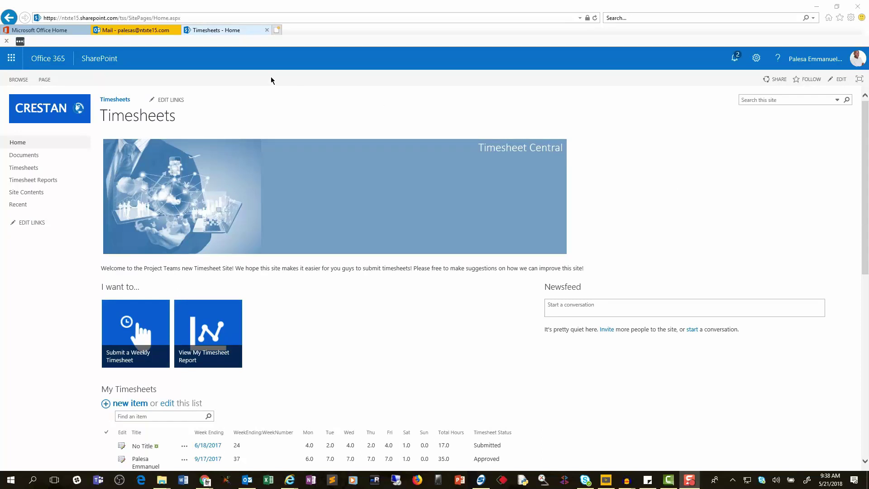
Refresh the Outlook inbox and open the 'Timesheet for week ending 2017-06-18 - Received' email
click(142, 32)
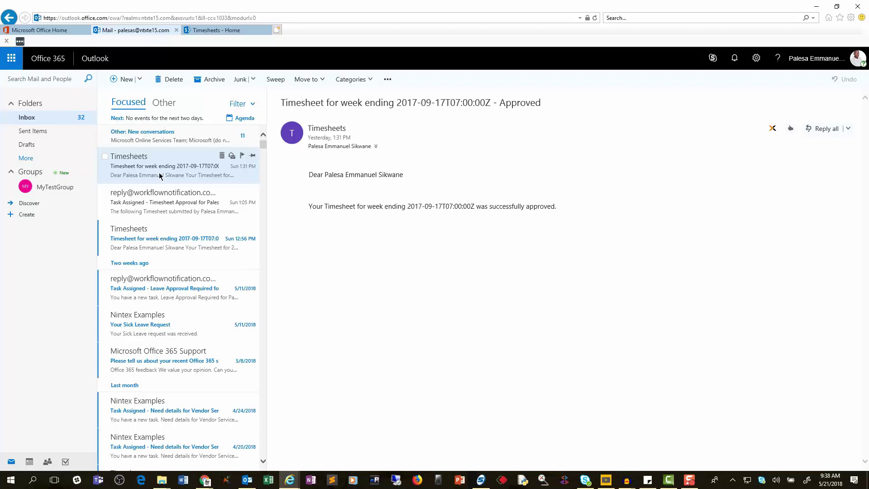
click(595, 20)
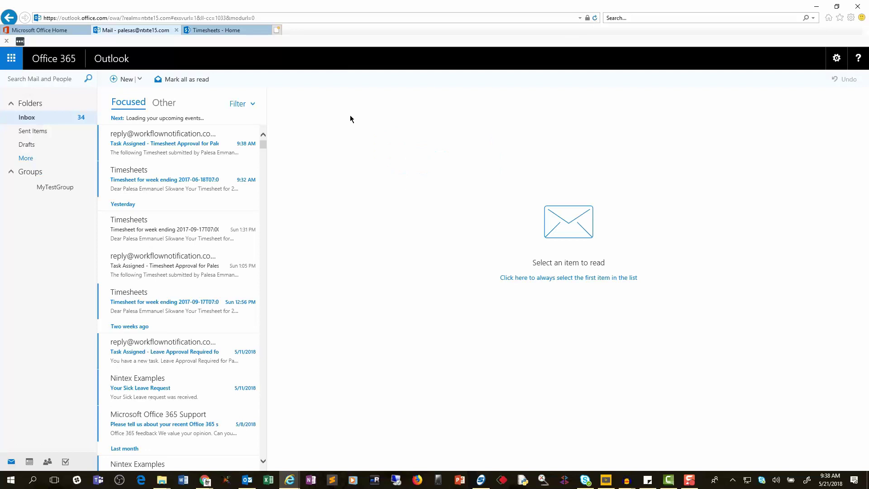
click(157, 195)
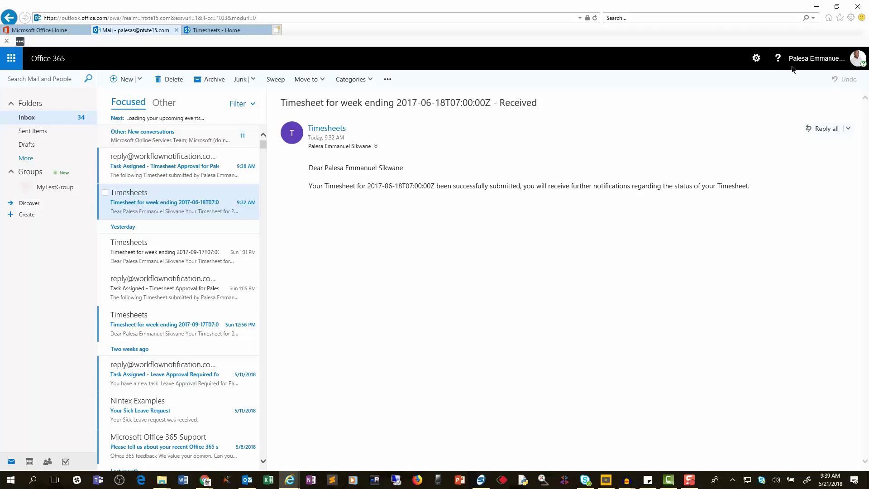
Open the Timesheet Approval task email, type 'dfgdggdf' as a comment, and select the hours table
click(218, 166)
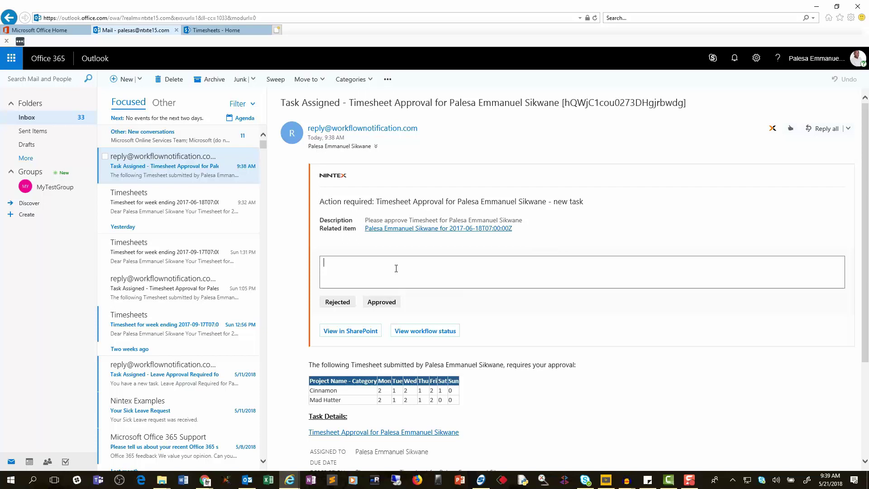
text(dfgdggdf)
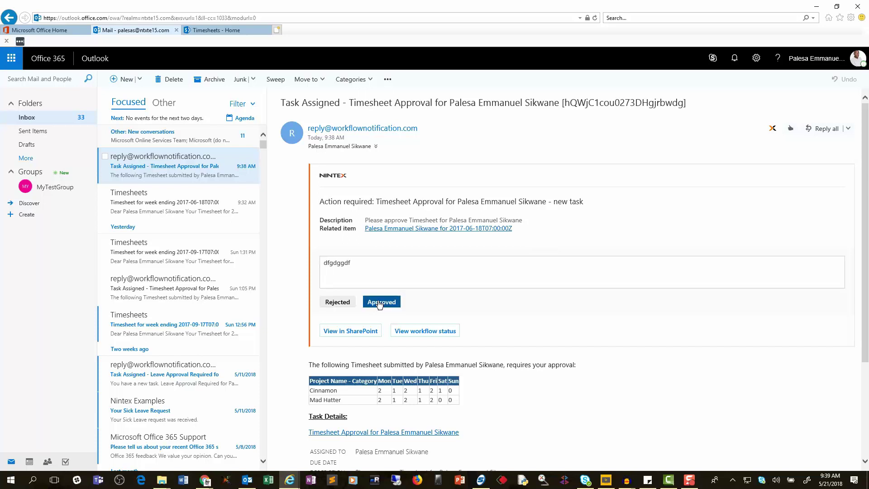
scroll(447, 373, down, 3)
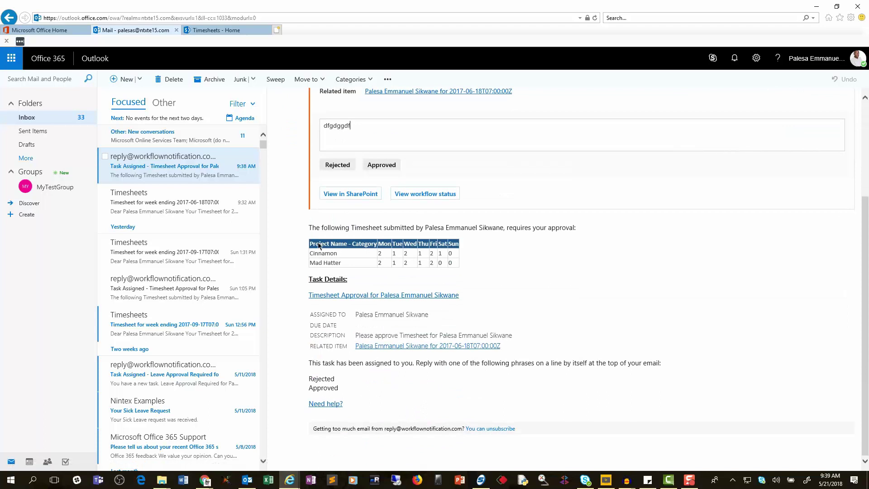
drag(319, 246, 447, 267)
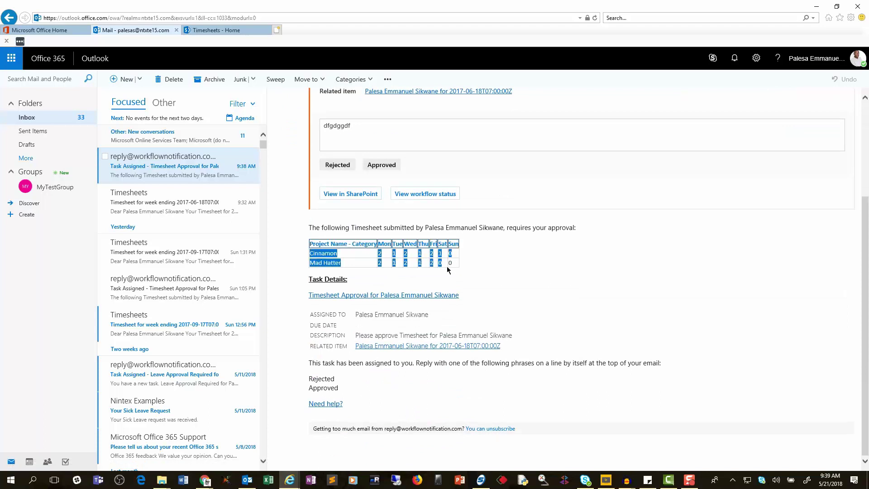
Approve the timesheet task with the comment 'Happy with this'
click(539, 270)
scroll(539, 270, up, 3)
double_click(377, 275)
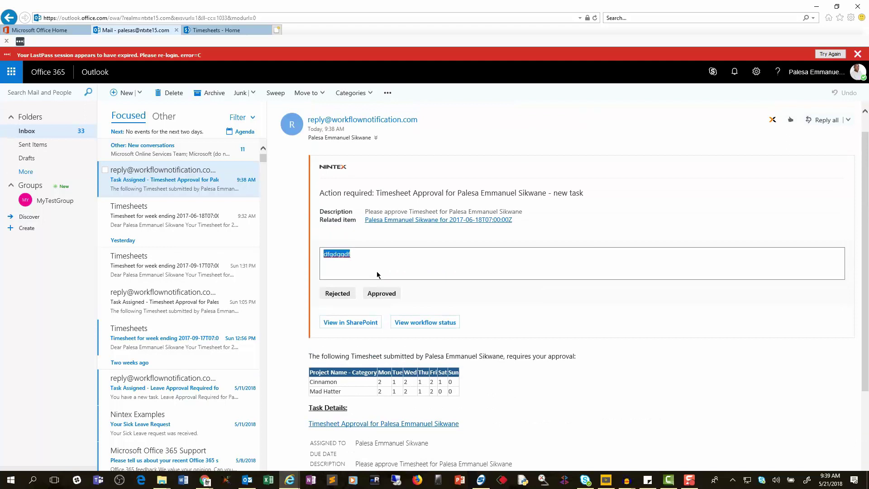
text(Happy wiyh)
key(BackSpace)
key(BackSpace)
text(th this)
click(386, 292)
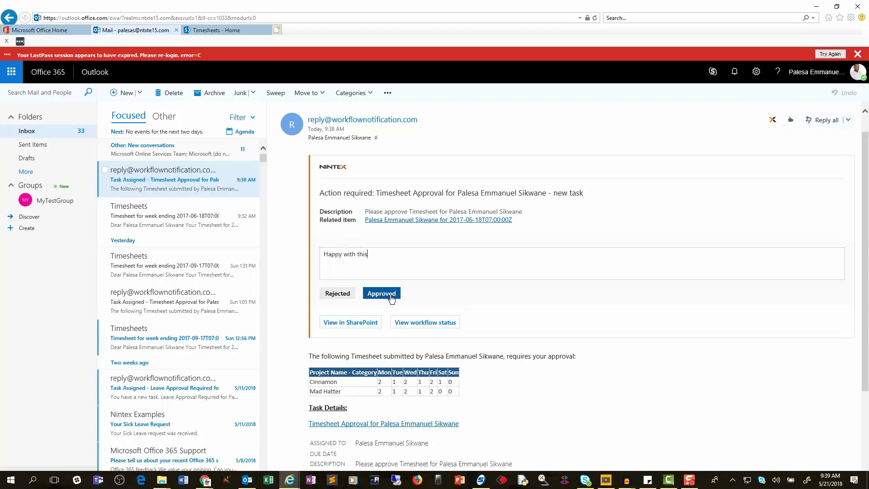
click(392, 297)
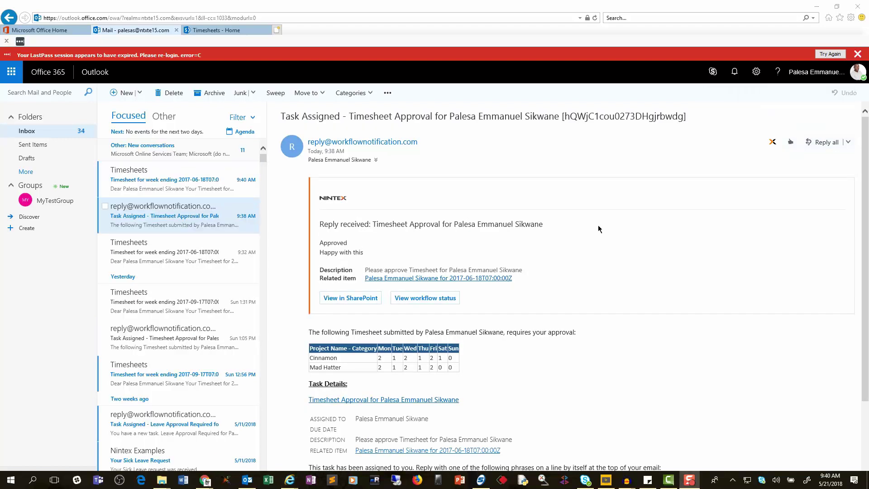
Read the newest email confirming the timesheet's approval, then return to the Timesheets site
click(197, 181)
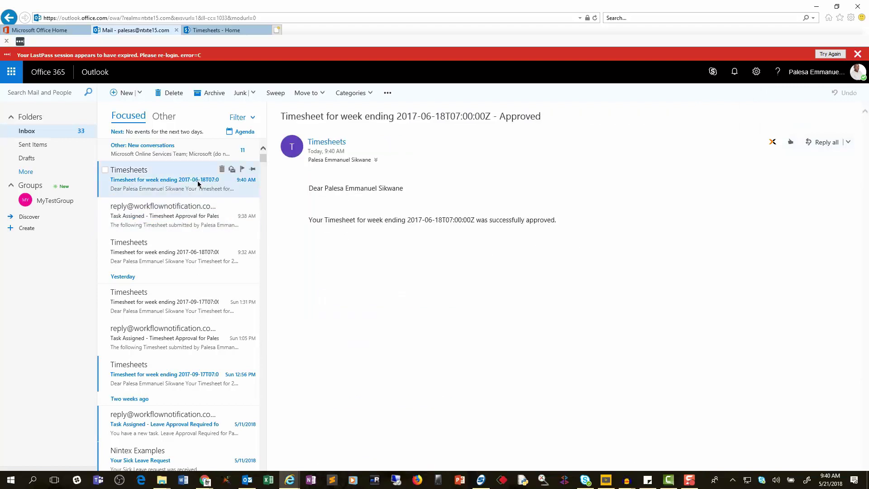
triple_click(369, 223)
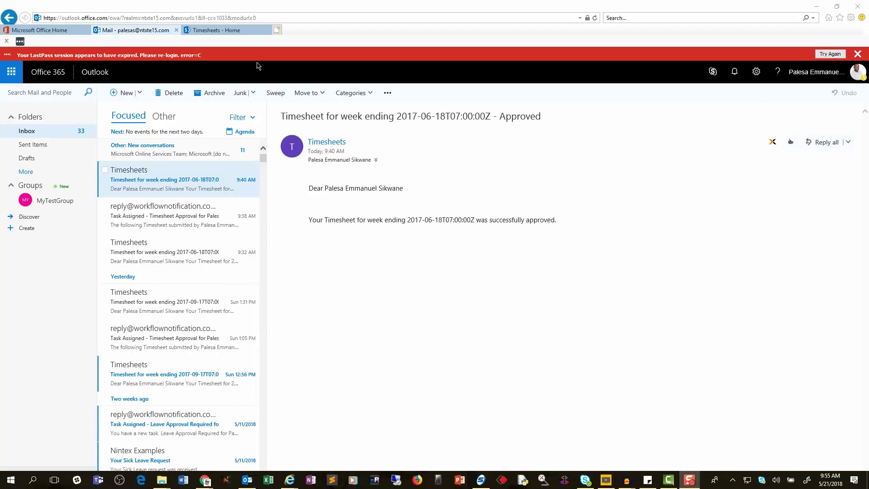
click(216, 32)
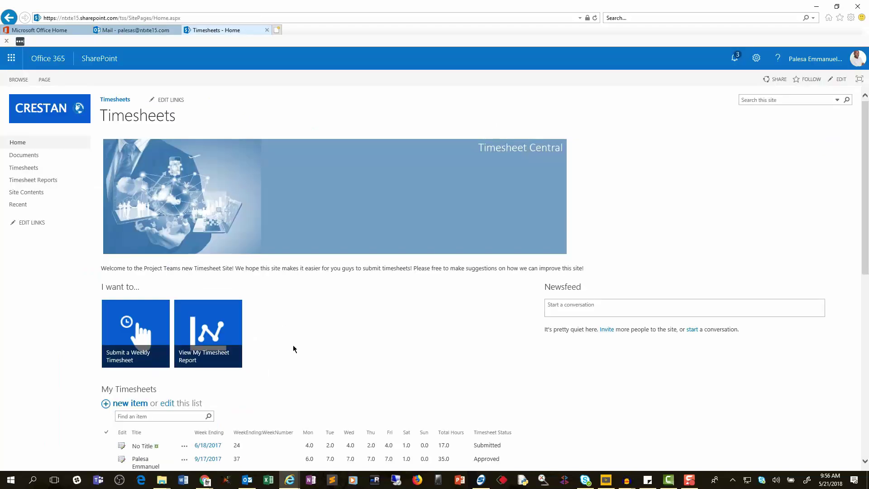
Reload the Timesheets page and check the 6/18/2017 timesheet now shows Approved
right_click(336, 345)
click(363, 304)
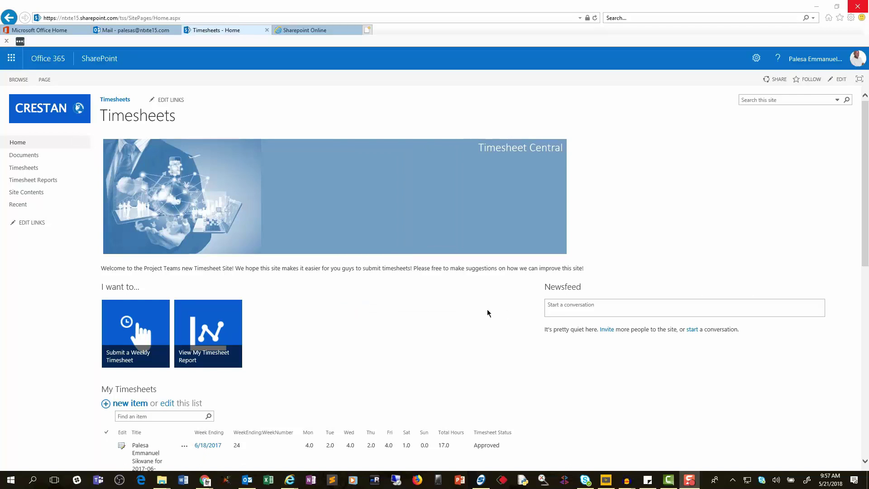
scroll(487, 312, down, 3)
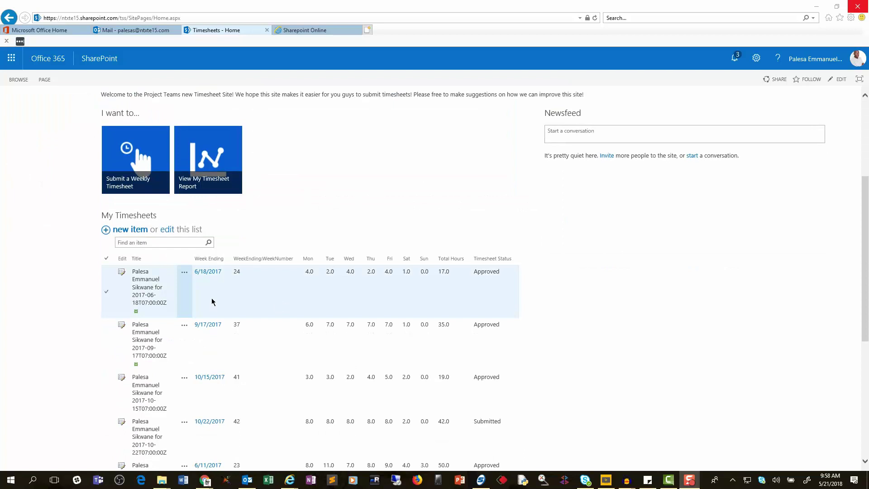
click(382, 299)
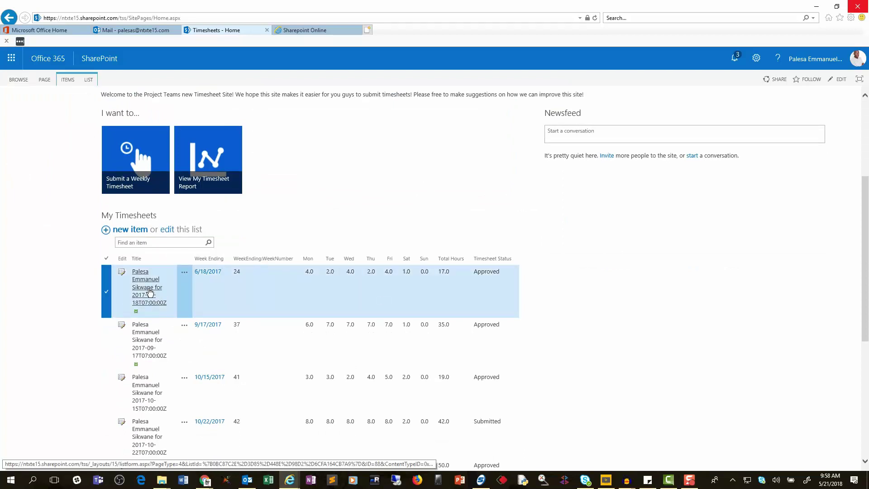
double_click(497, 271)
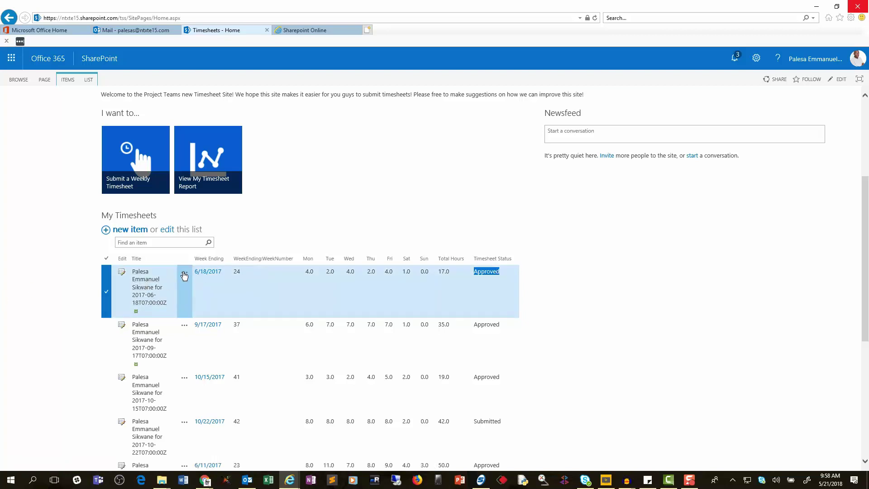
Open the Workflows page for the 6/18/2017 timesheet from its Advanced menu
click(184, 275)
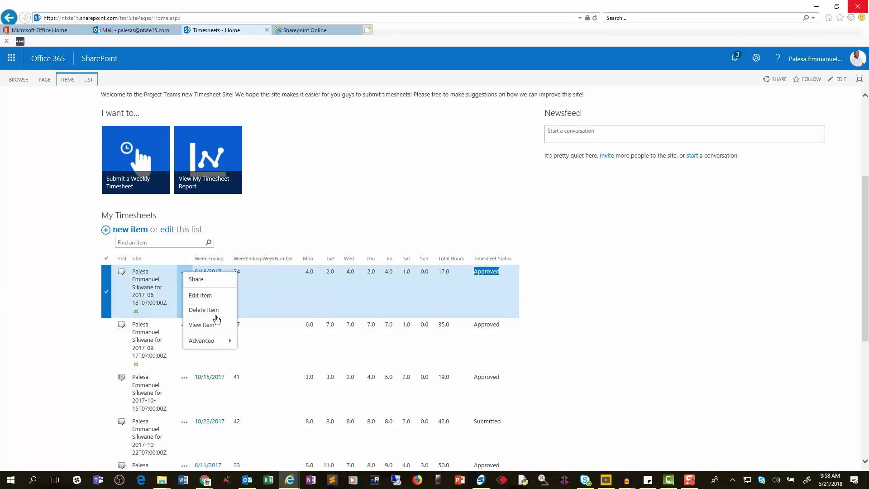
mouse_move(216, 345)
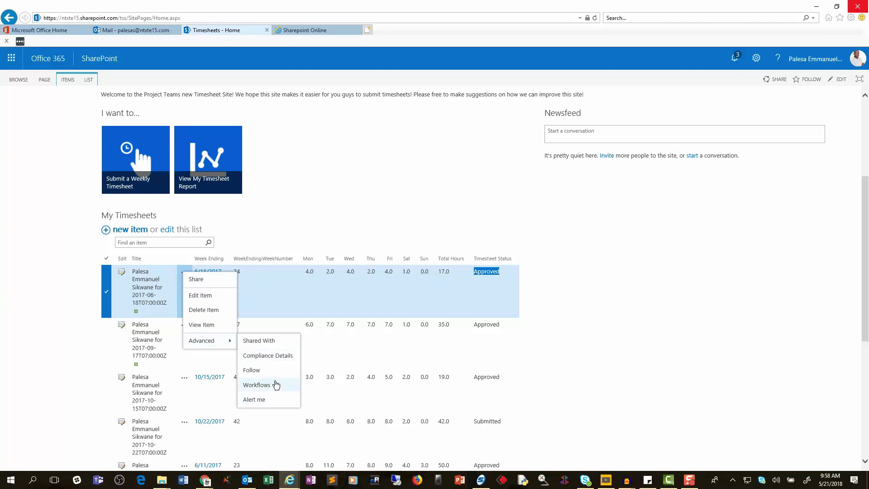
click(275, 385)
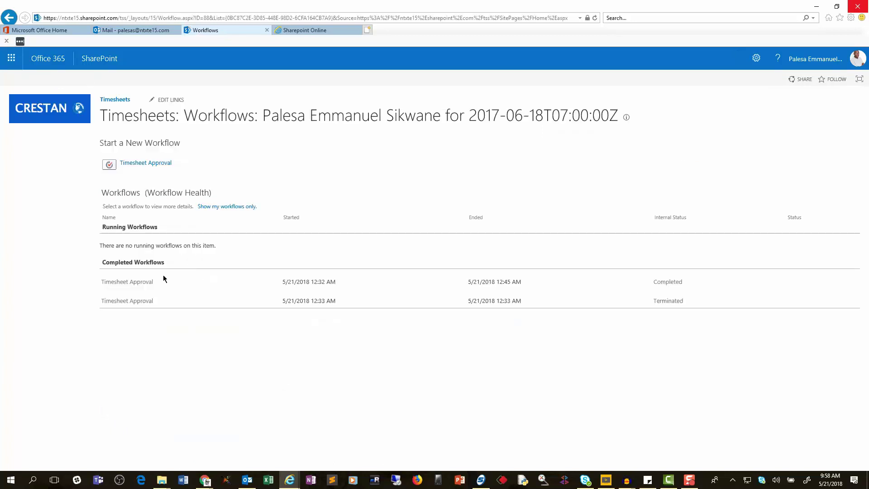
Review the completed Timesheet Approval run's history, including the Found Project ID entry
click(127, 282)
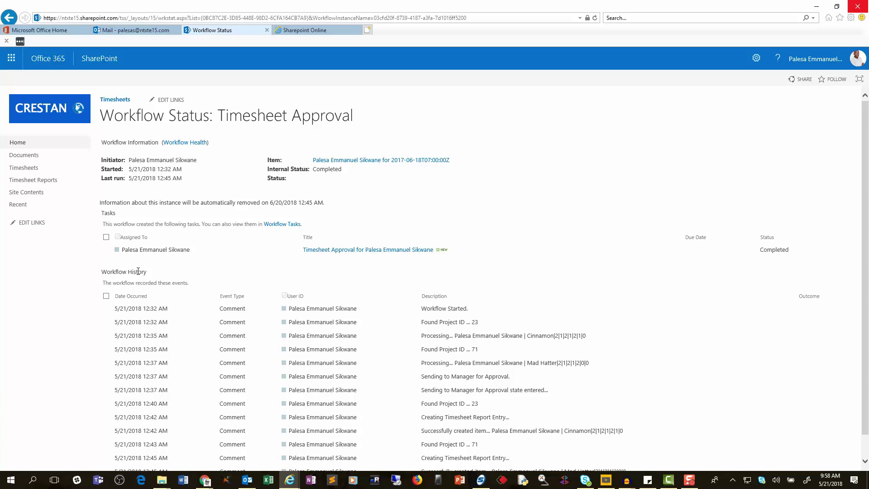
scroll(483, 363, down, 1)
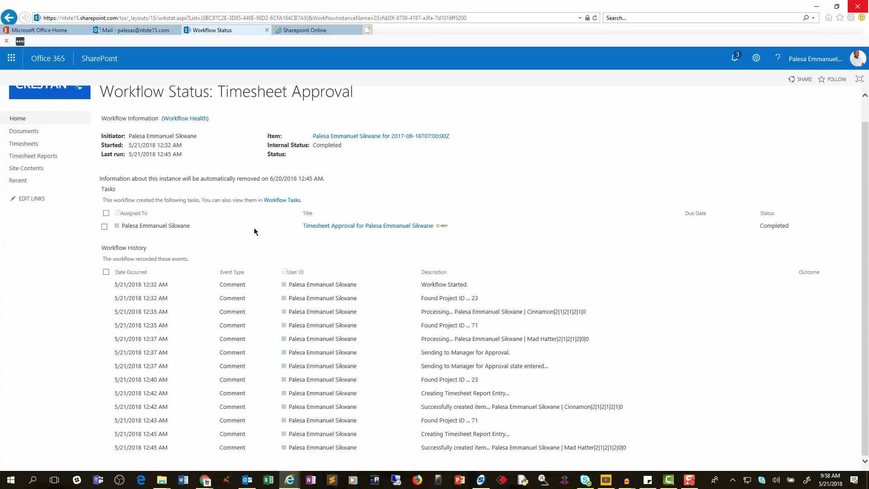
click(633, 328)
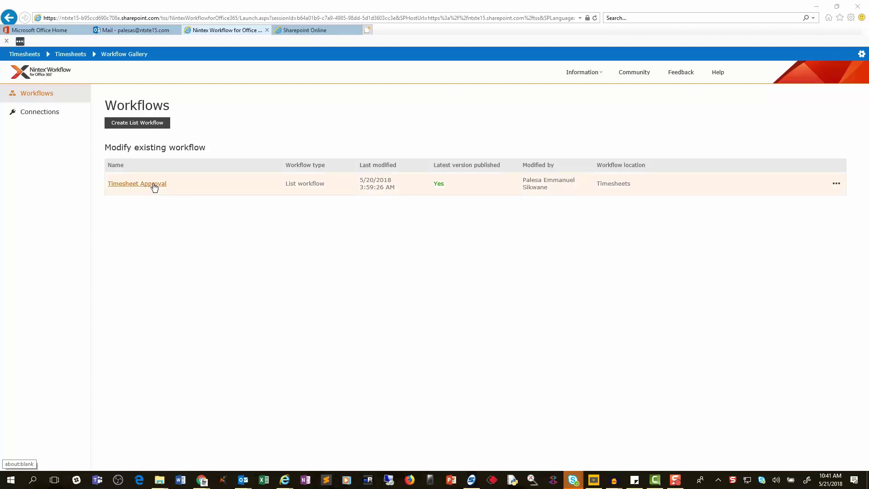
Open Timesheet Approval in the Nintex designer and view its State Machine states
click(154, 185)
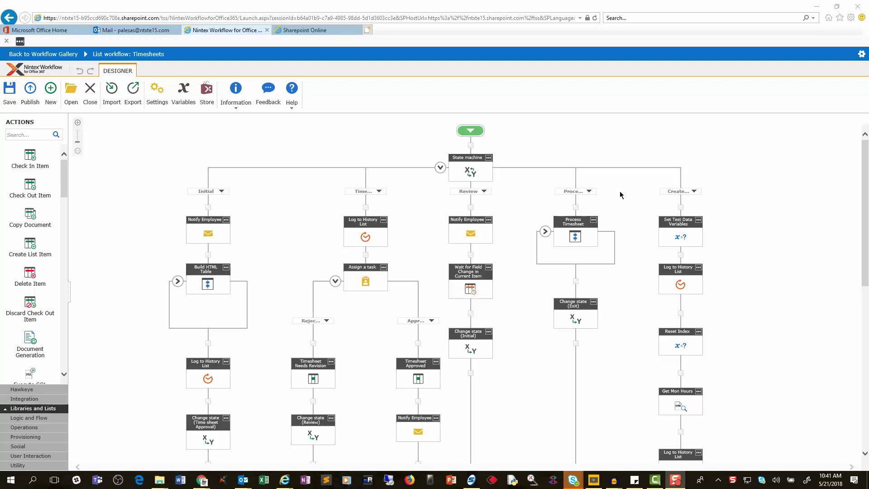
click(675, 202)
double_click(468, 175)
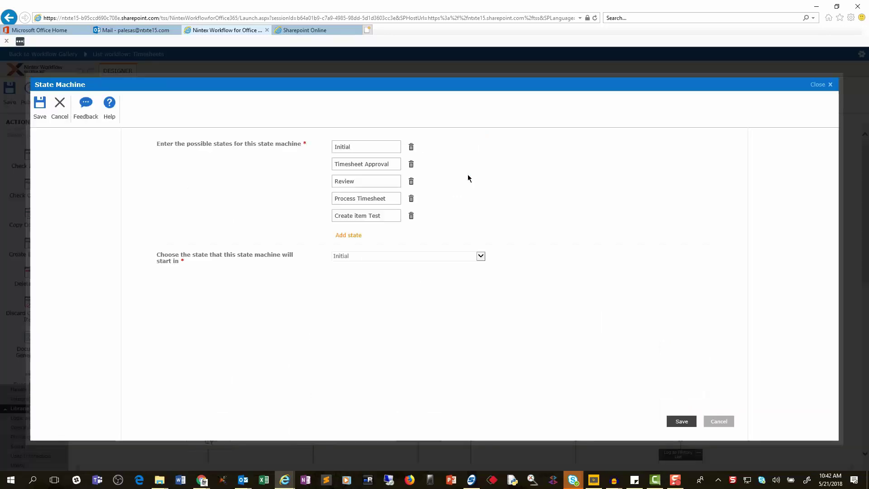
click(361, 147)
double_click(360, 148)
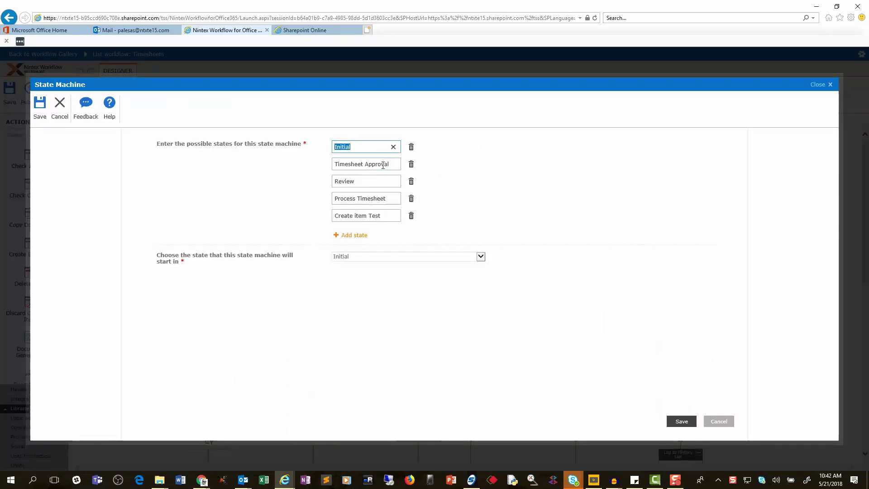
double_click(354, 164)
key(Tab)
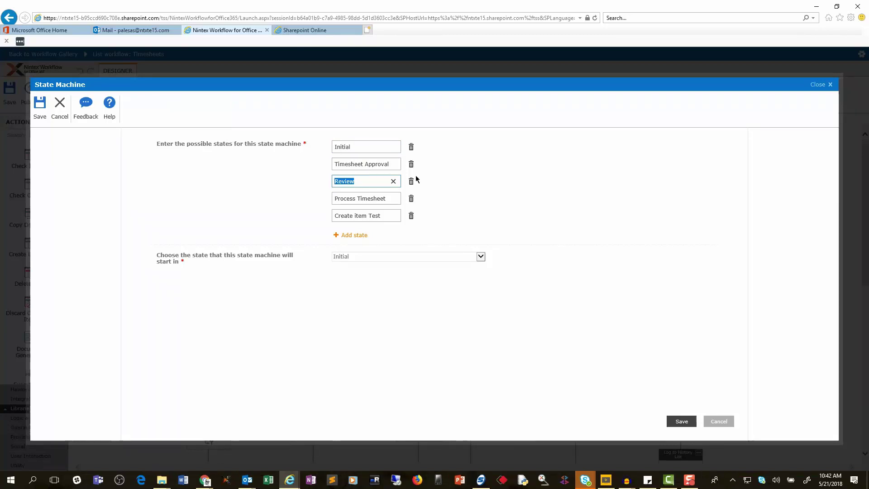
triple_click(368, 199)
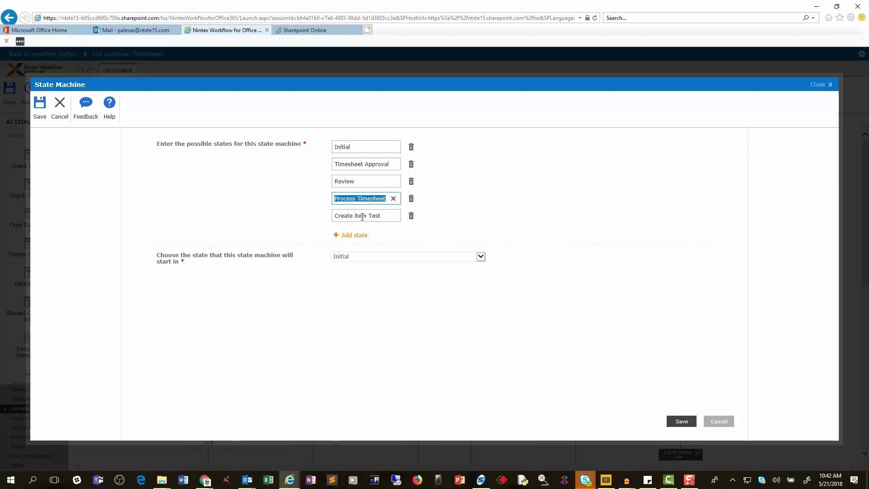
double_click(362, 216)
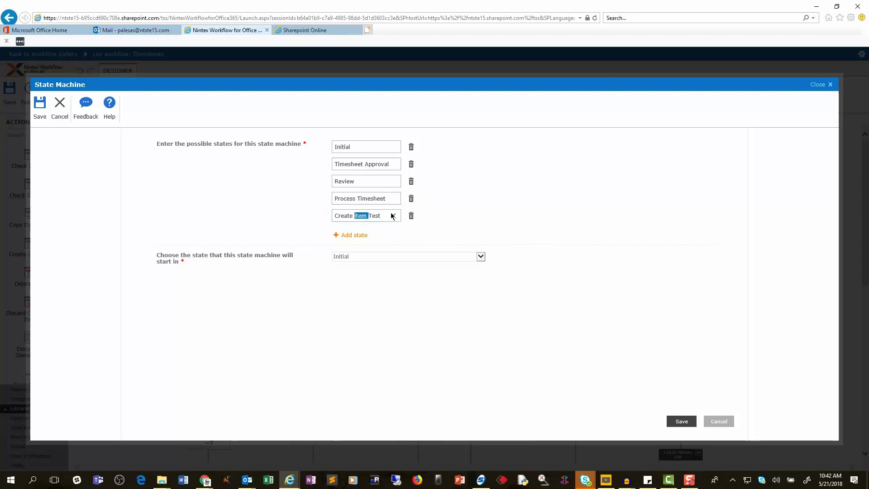
click(439, 204)
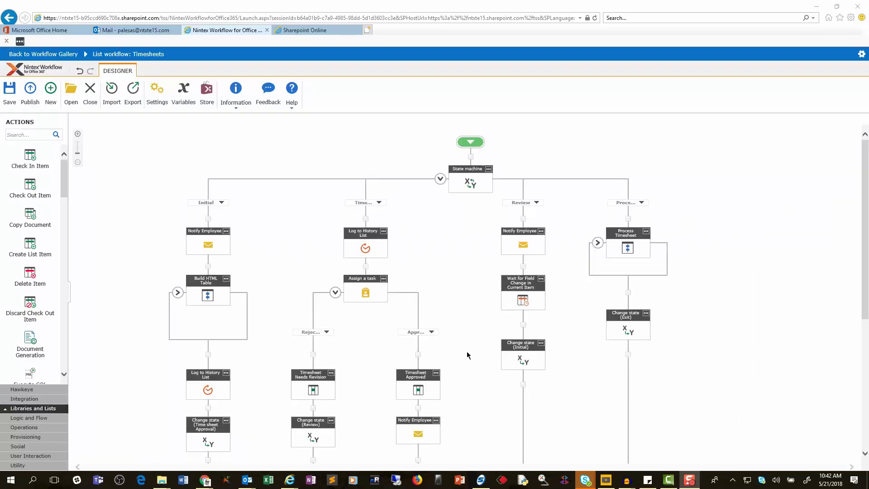
Expand the Build HTML Table loop and the Process Timesheet container in the workflow designer
scroll(607, 337, down, 1)
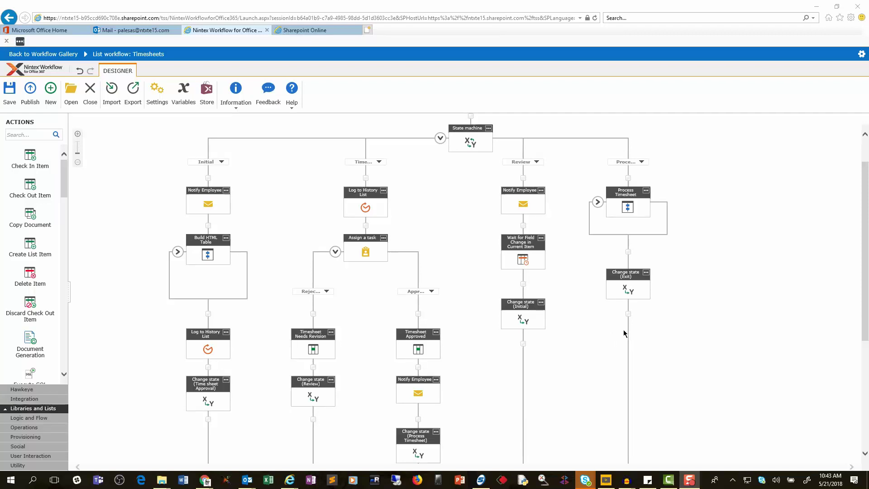
click(178, 257)
click(179, 257)
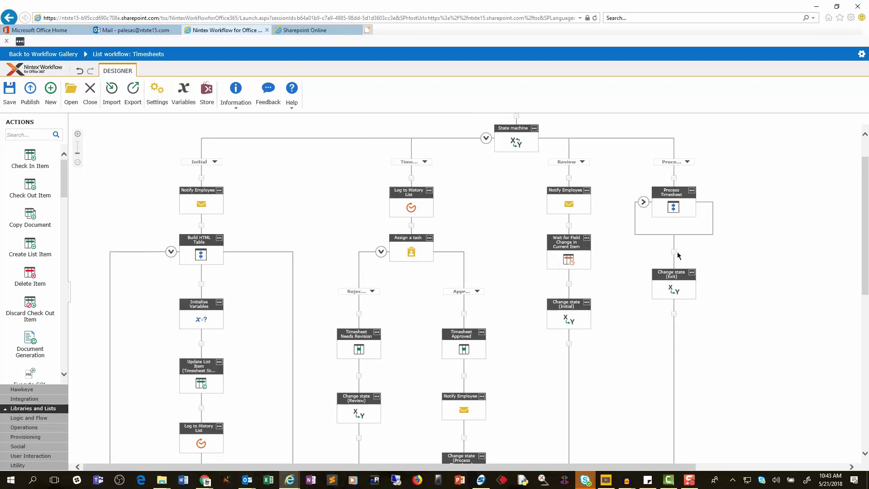
scroll(416, 386, down, 1)
scroll(417, 386, down, 2)
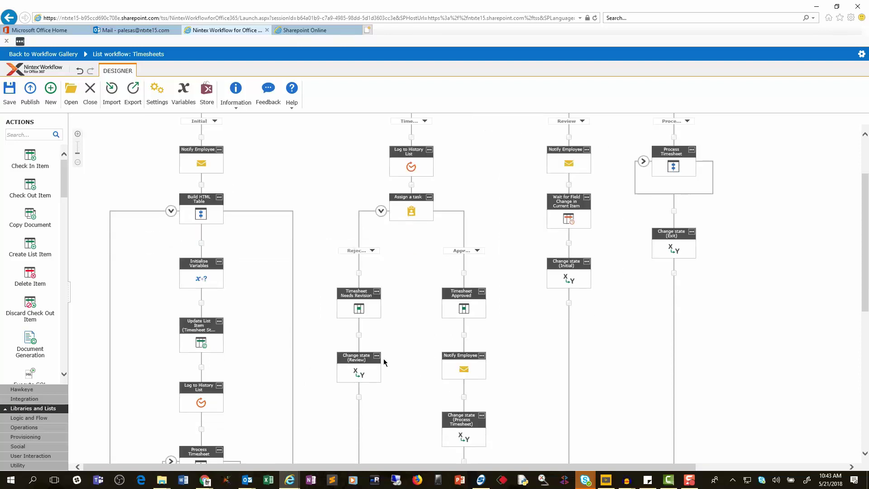
scroll(384, 362, down, 3)
scroll(253, 397, down, 4)
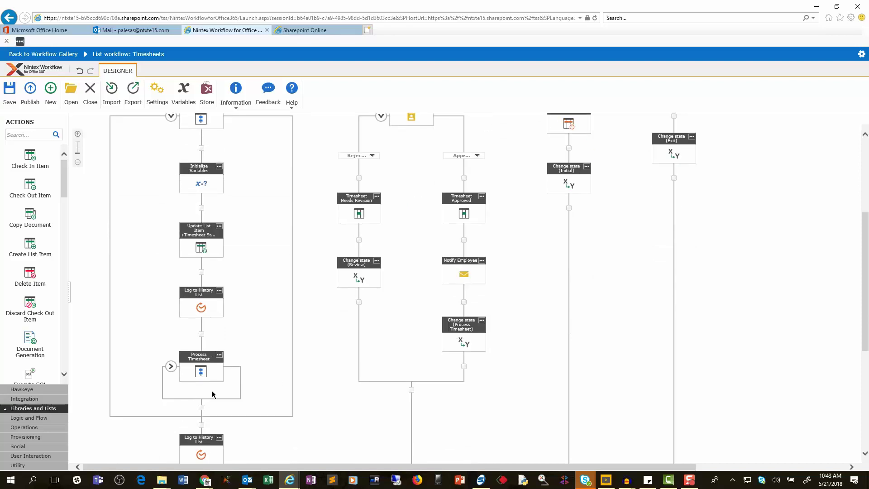
click(179, 367)
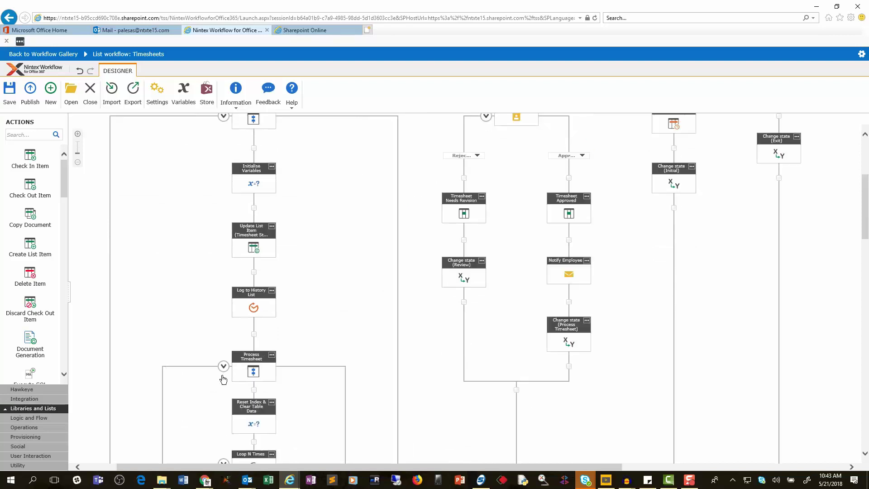